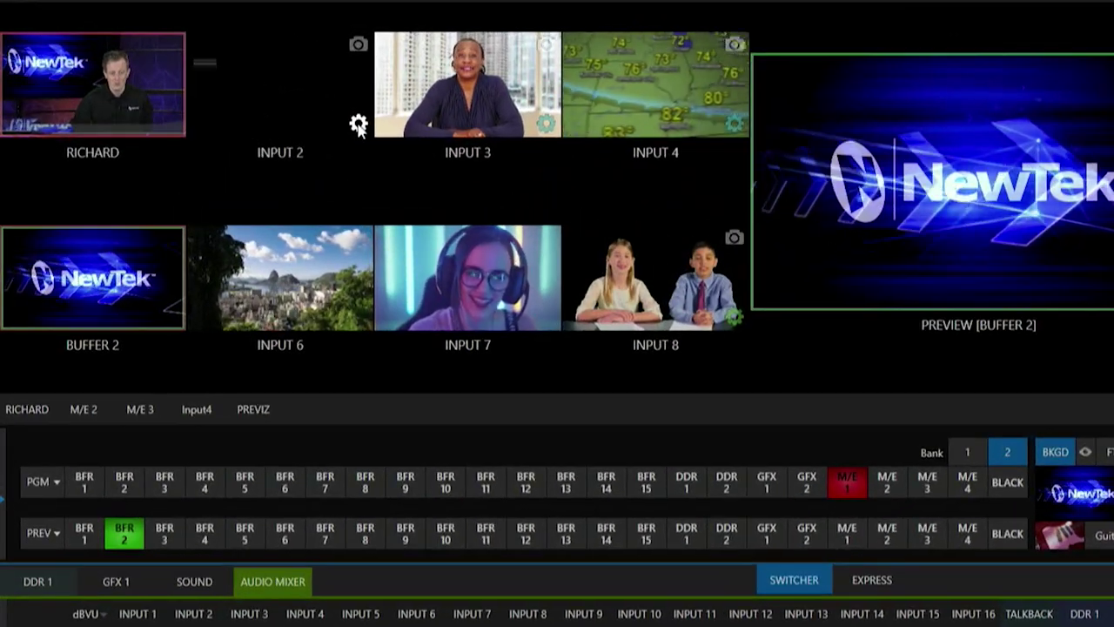
left_click(239, 107)
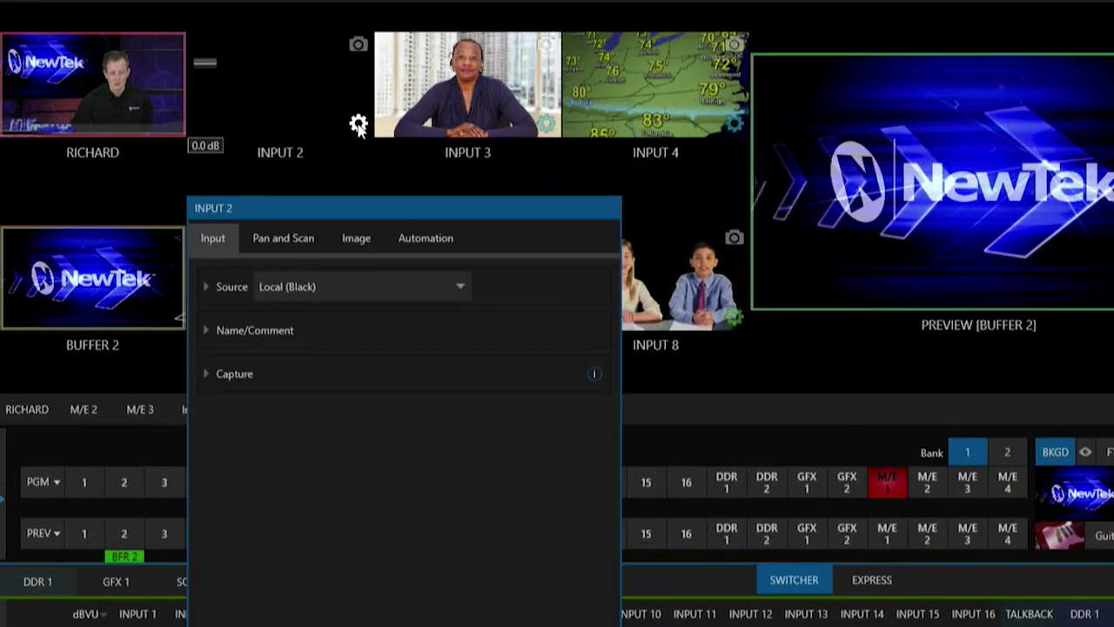
left_click(328, 289)
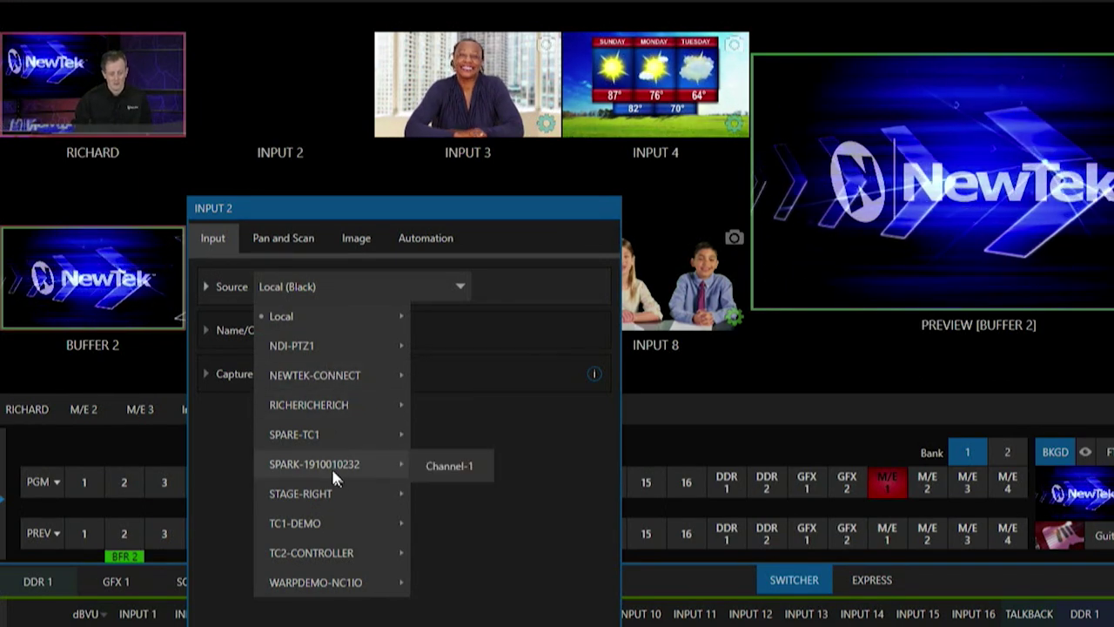
left_click(449, 467)
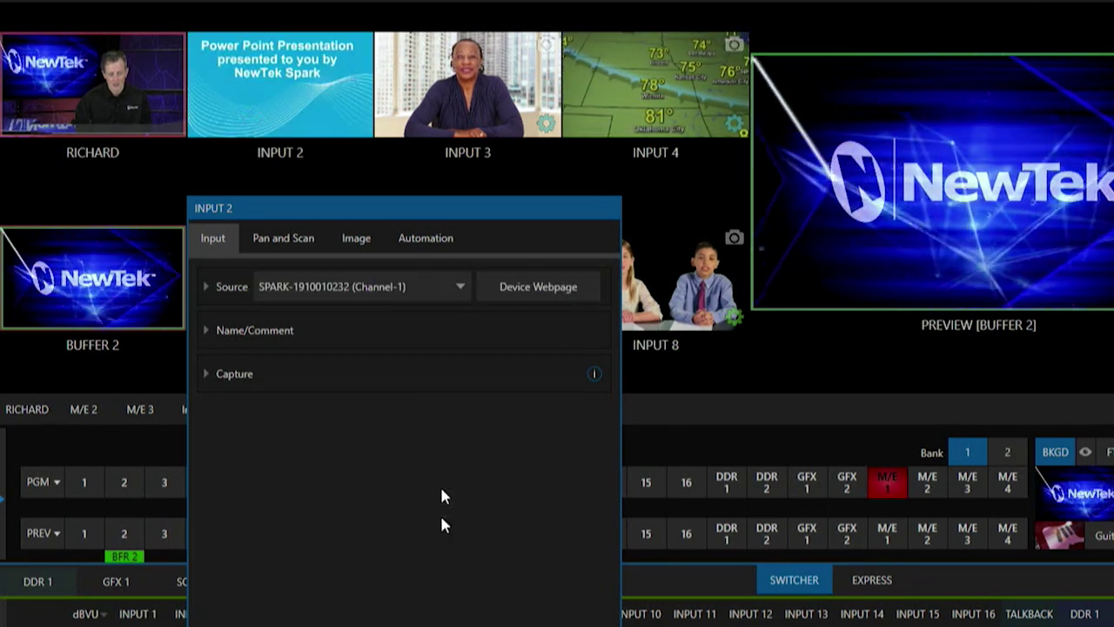
key("Escape")
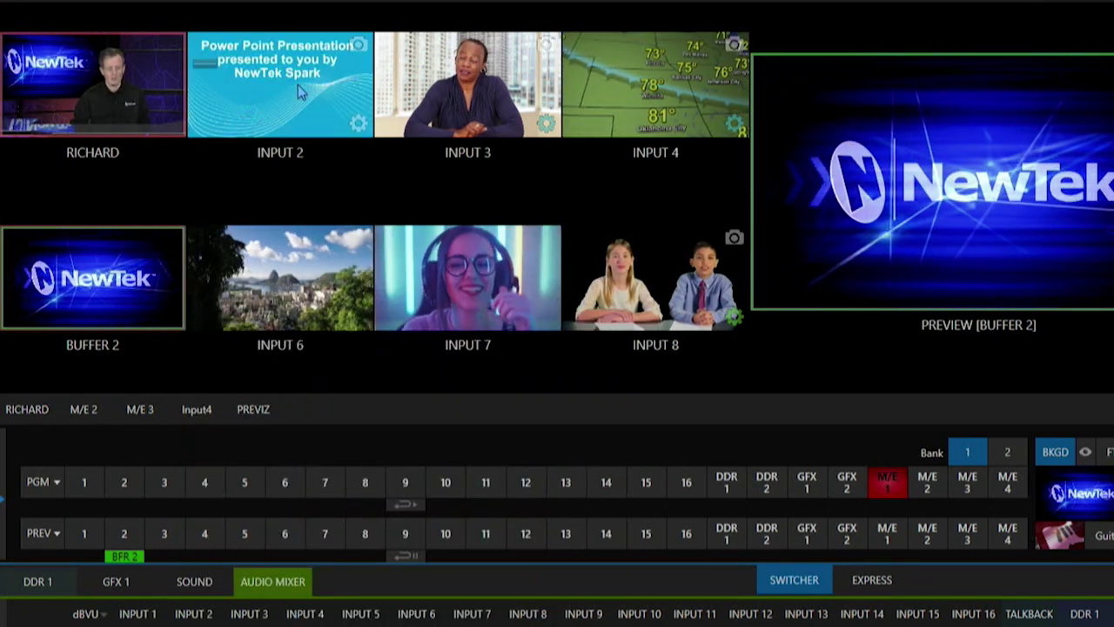
left_click(292, 89)
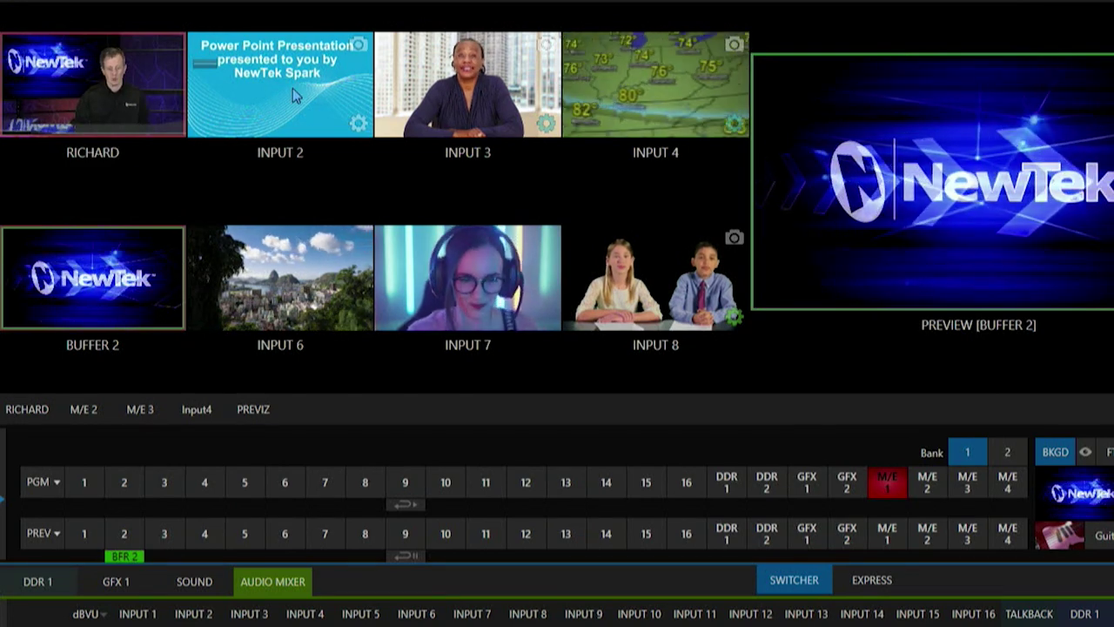